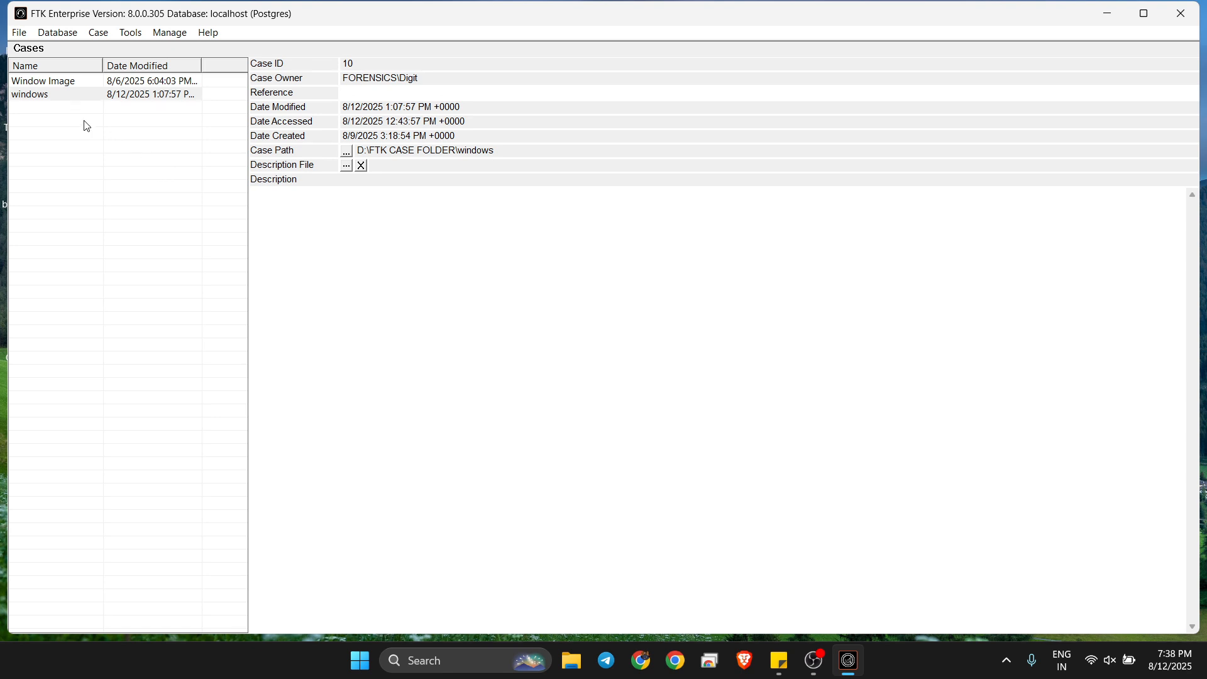
Open the case named windows and maximize its case window
double_click(59, 96)
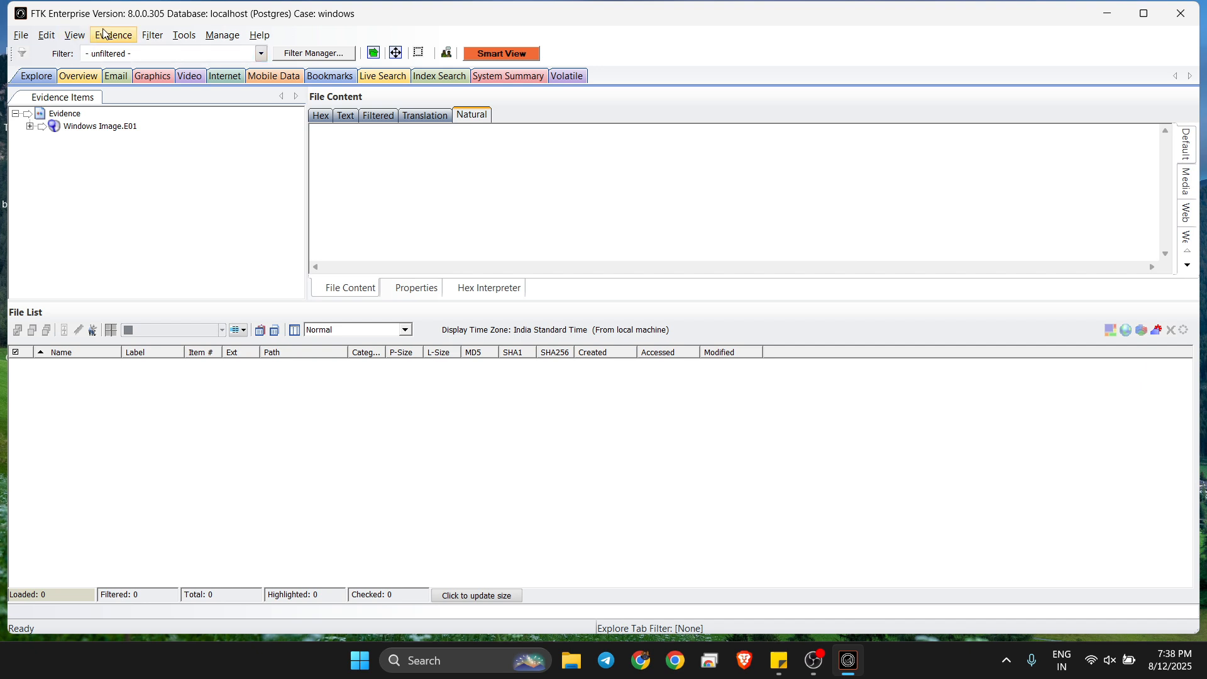
double_click(395, 13)
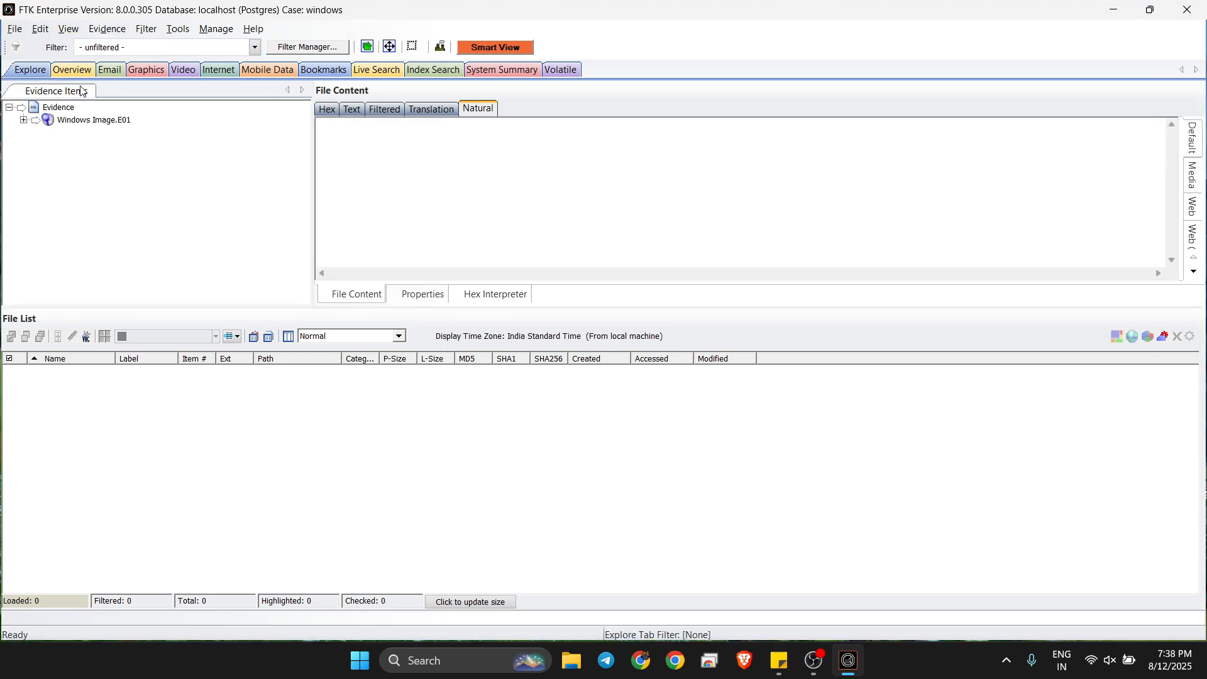
Review the evidence processing refinement options for Windows Image.E01 in Manage Evidence, and close the dialogs without changing anything
left_click(93, 33)
left_click(115, 49)
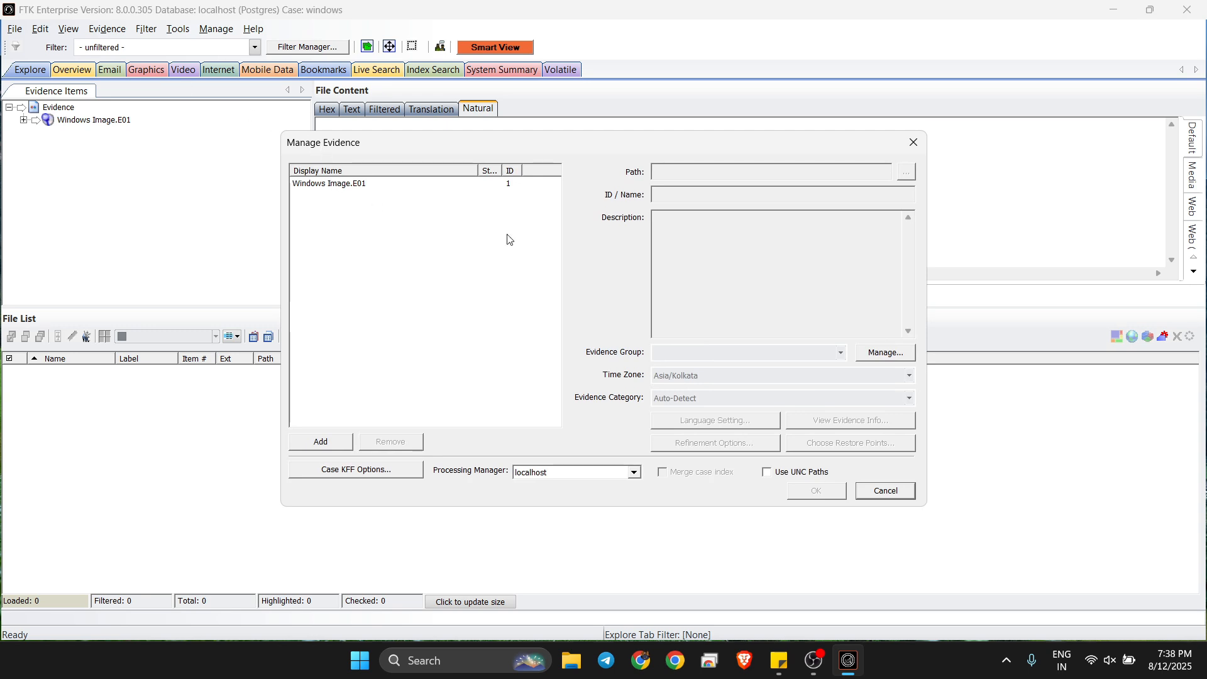
left_click(469, 186)
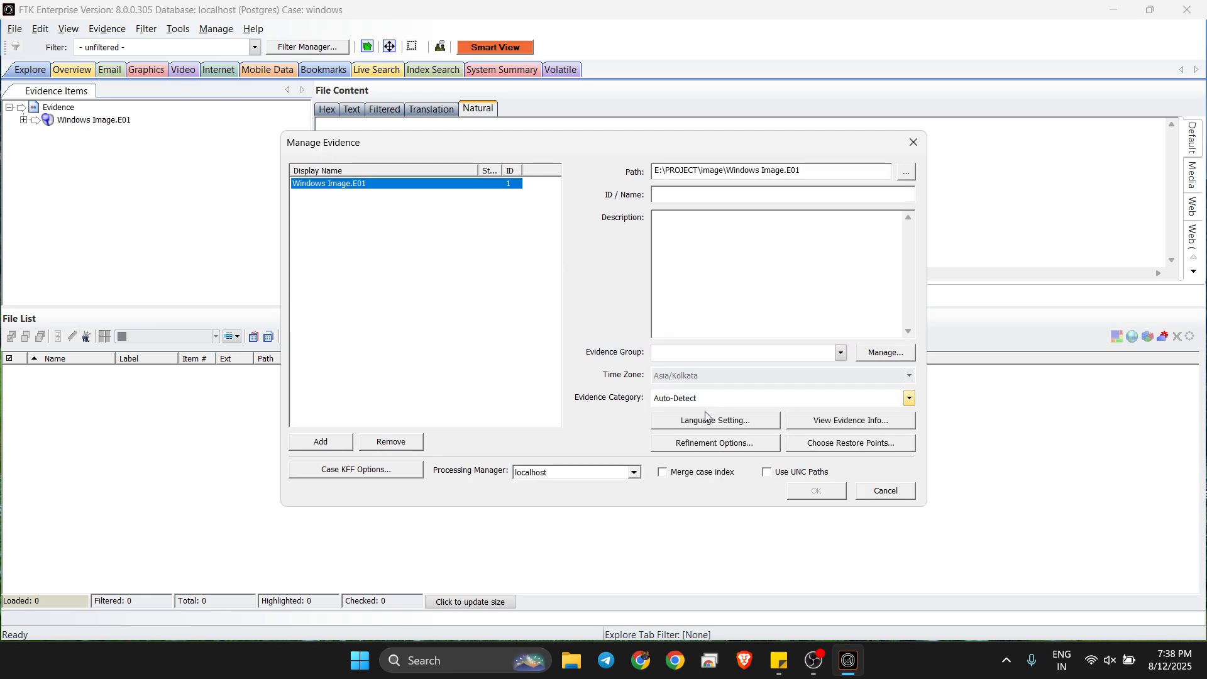
left_click(730, 443)
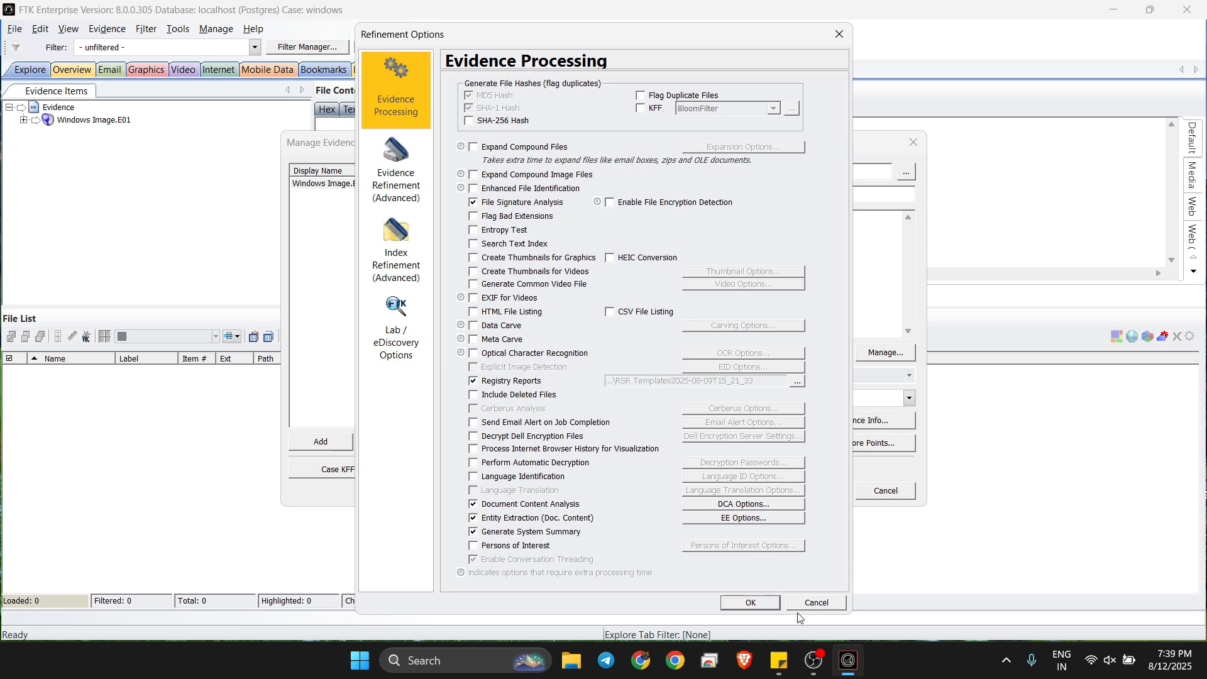
left_click(815, 604)
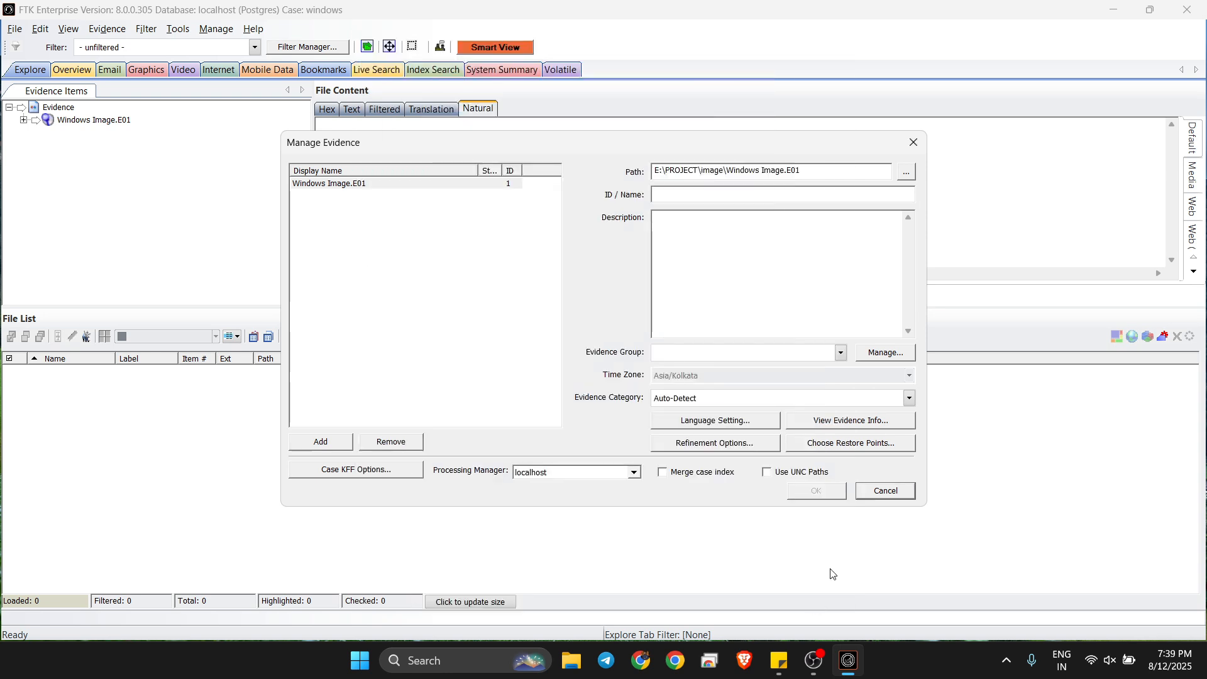
left_click(872, 493)
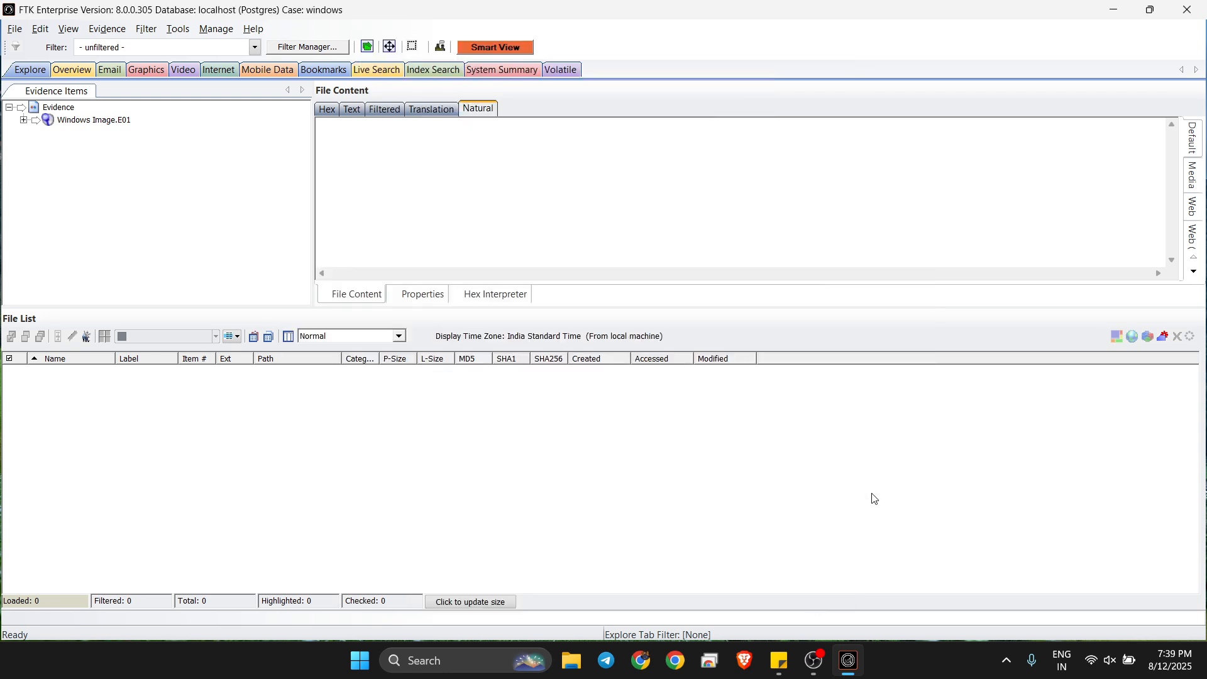
Delete all earlier search results from the Index Search results list
left_click(429, 75)
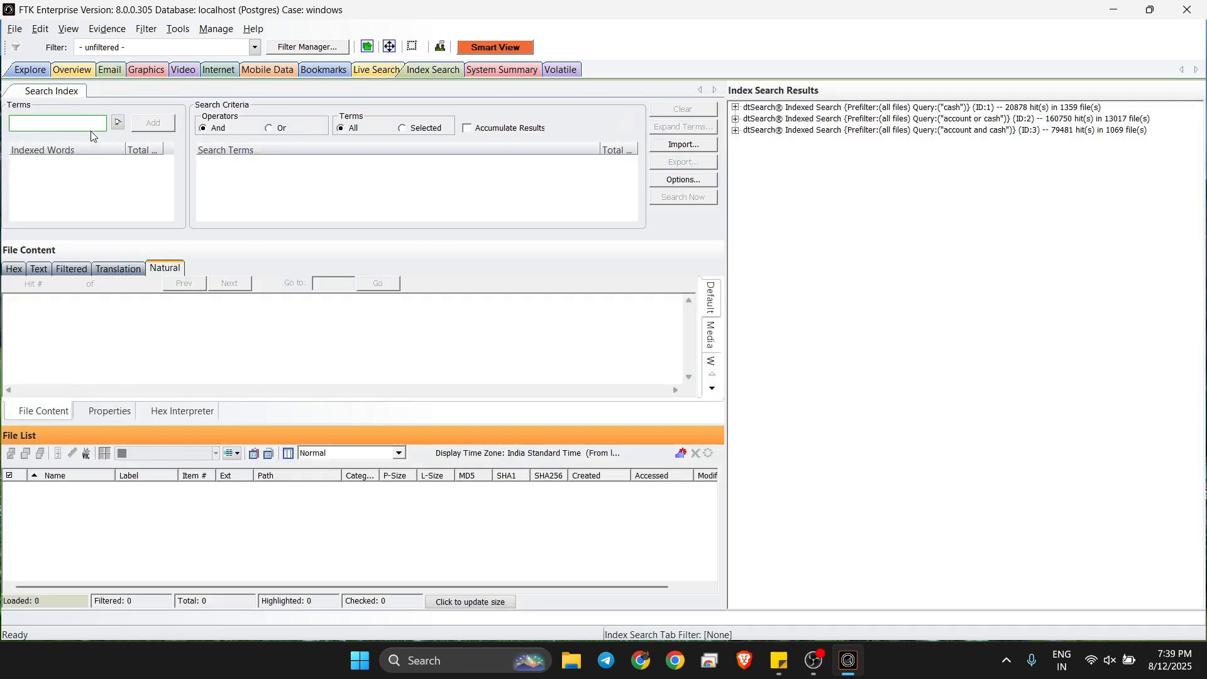
left_click(78, 124)
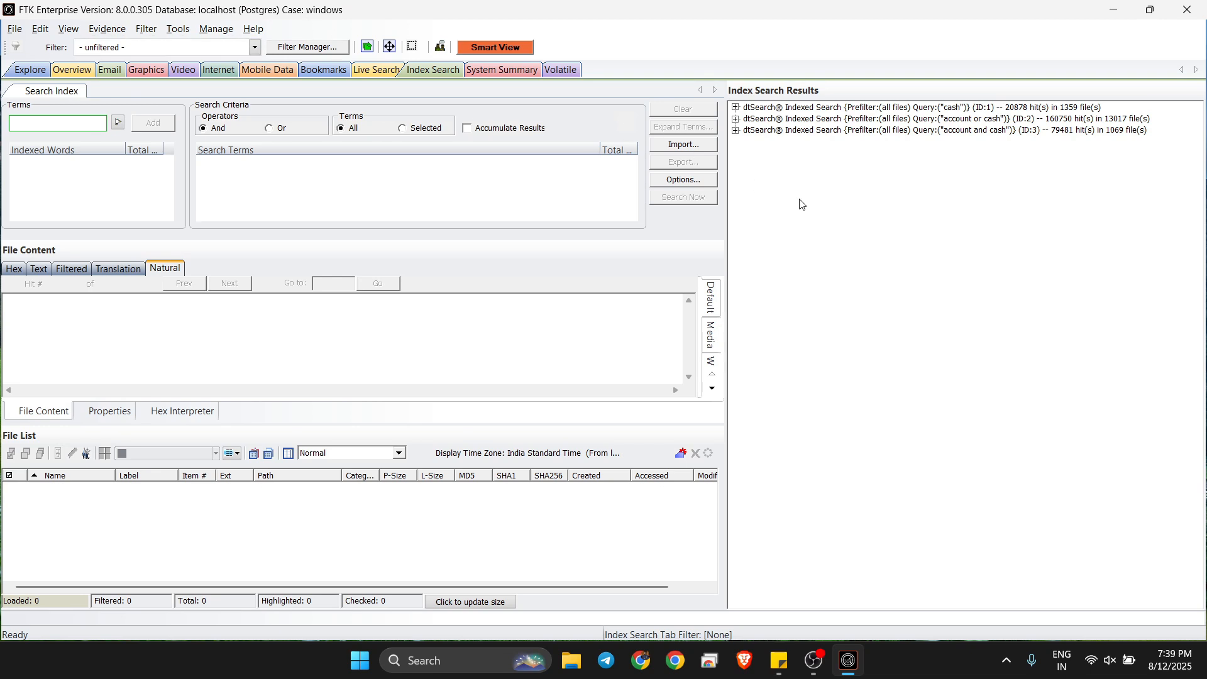
left_click(826, 140)
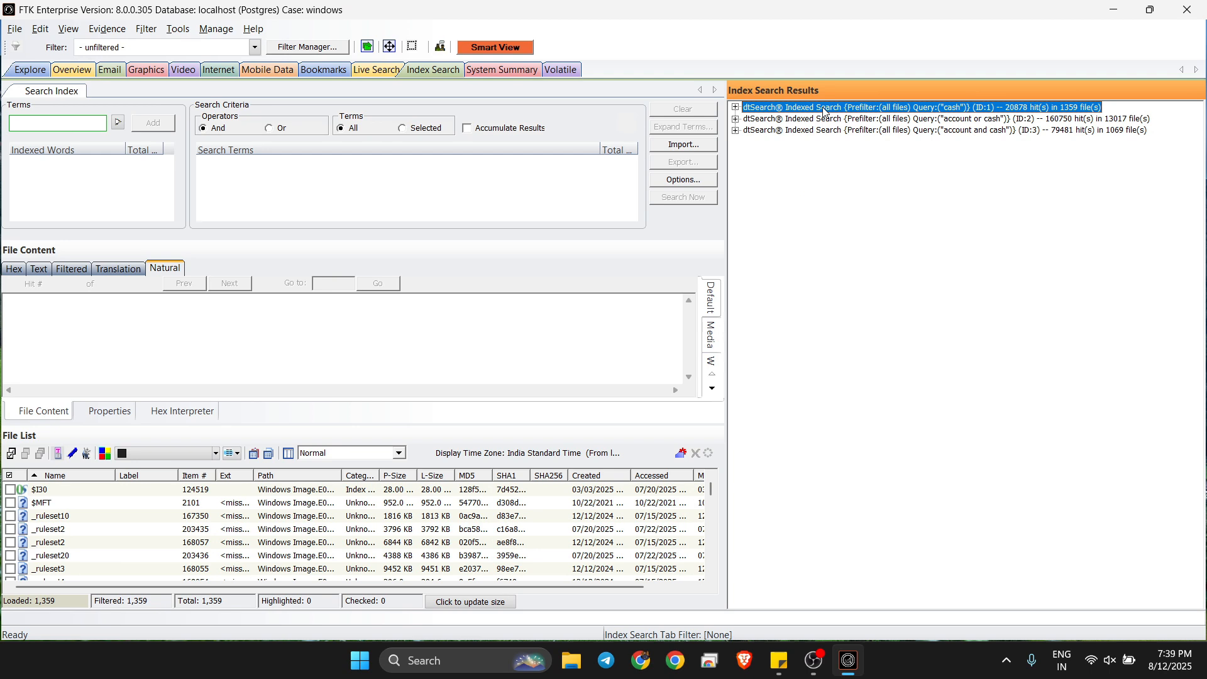
right_click(825, 112)
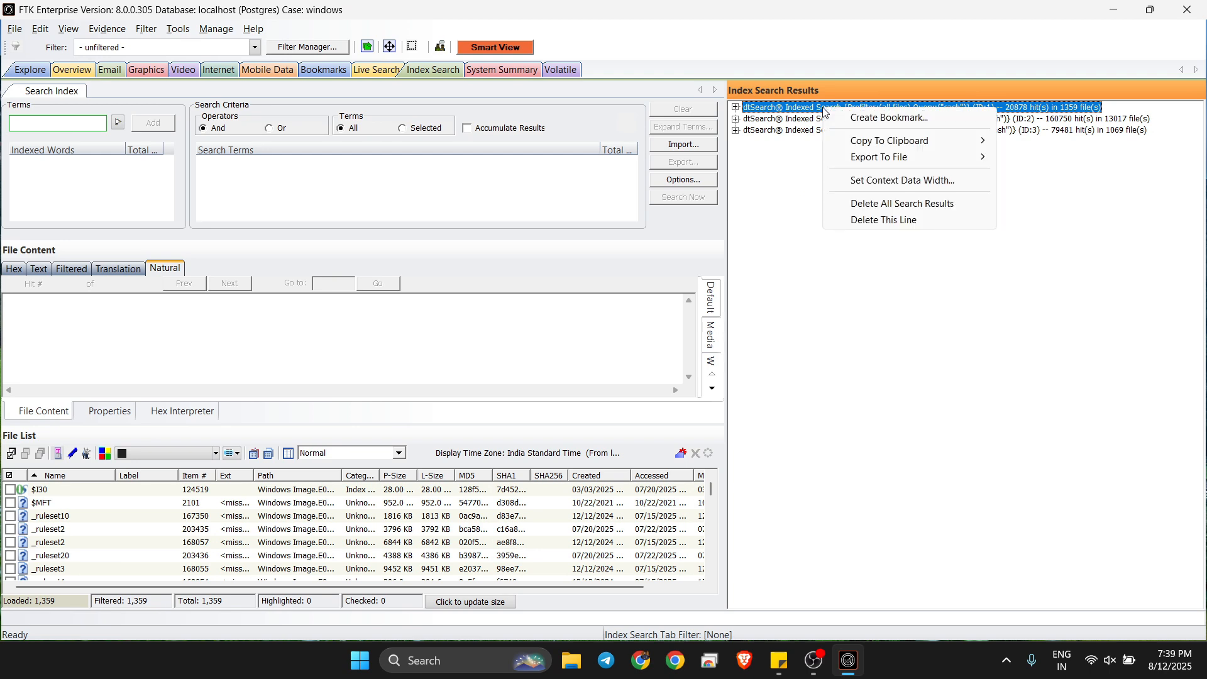
left_click(864, 205)
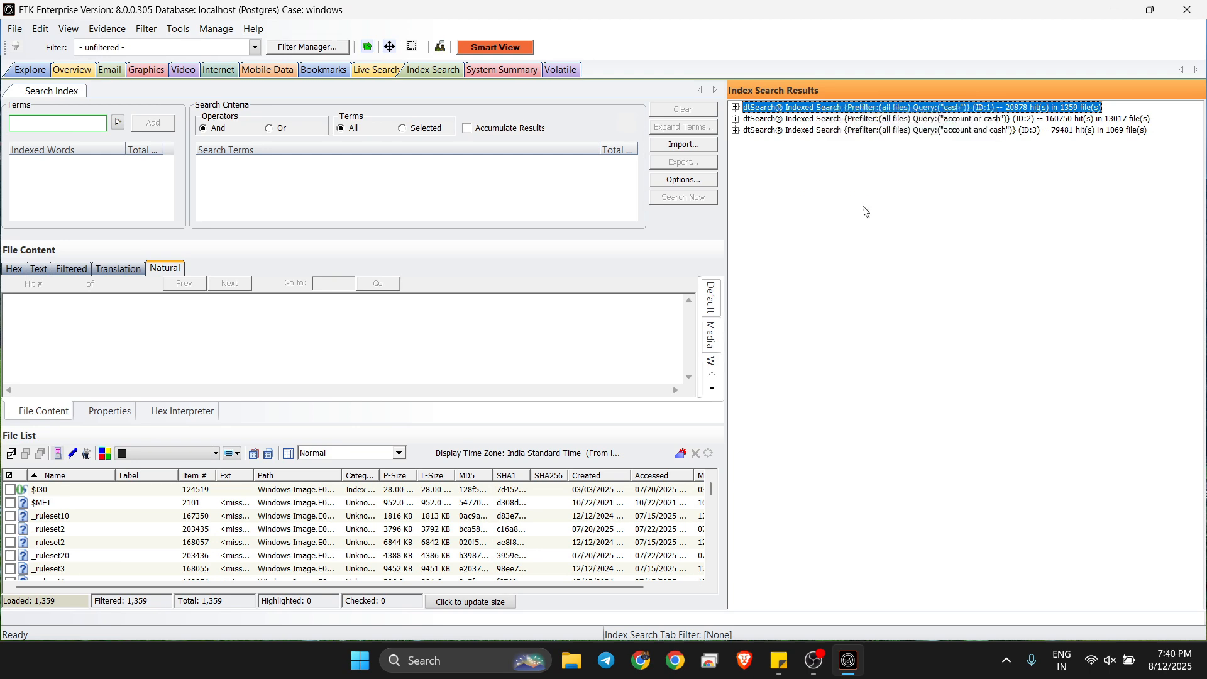
Add "cash" as an index search term and run the search with all files included
left_click(87, 123)
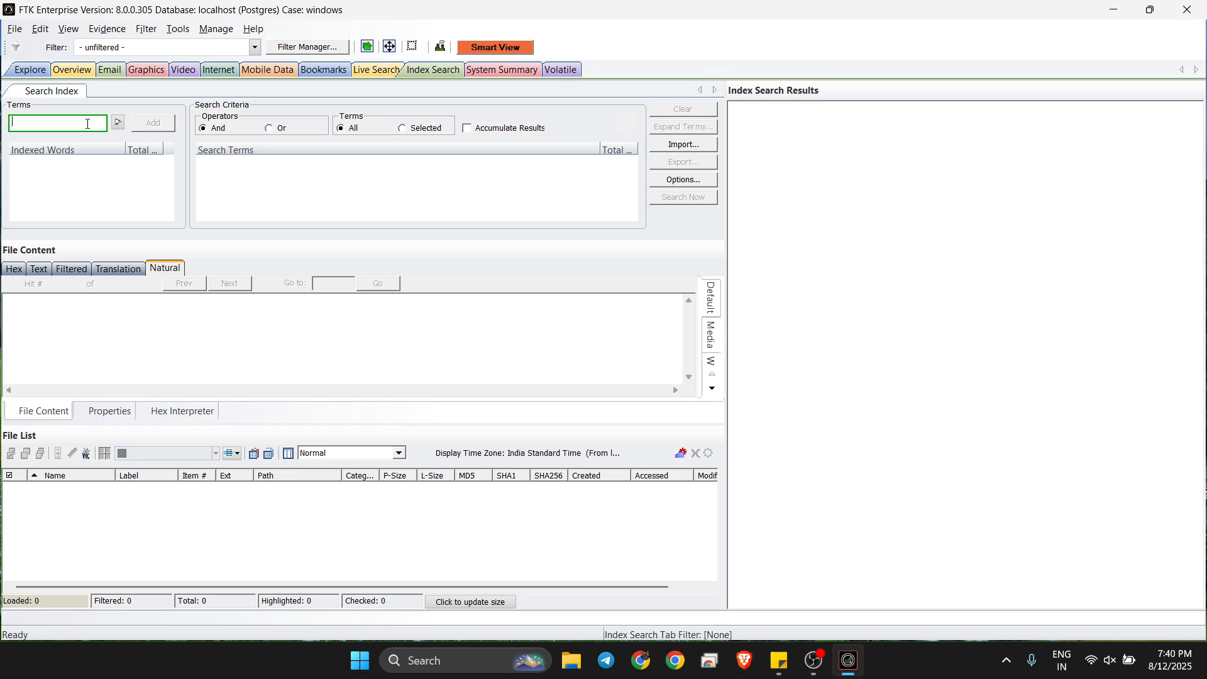
type("cash")
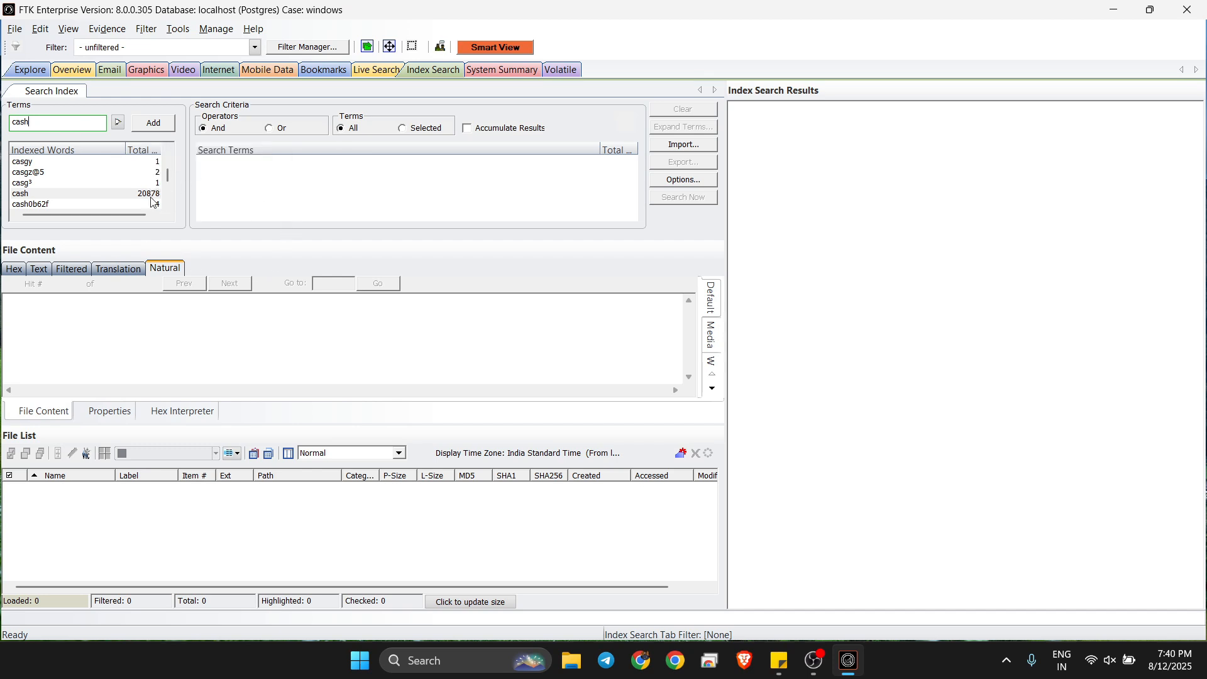
left_click(160, 126)
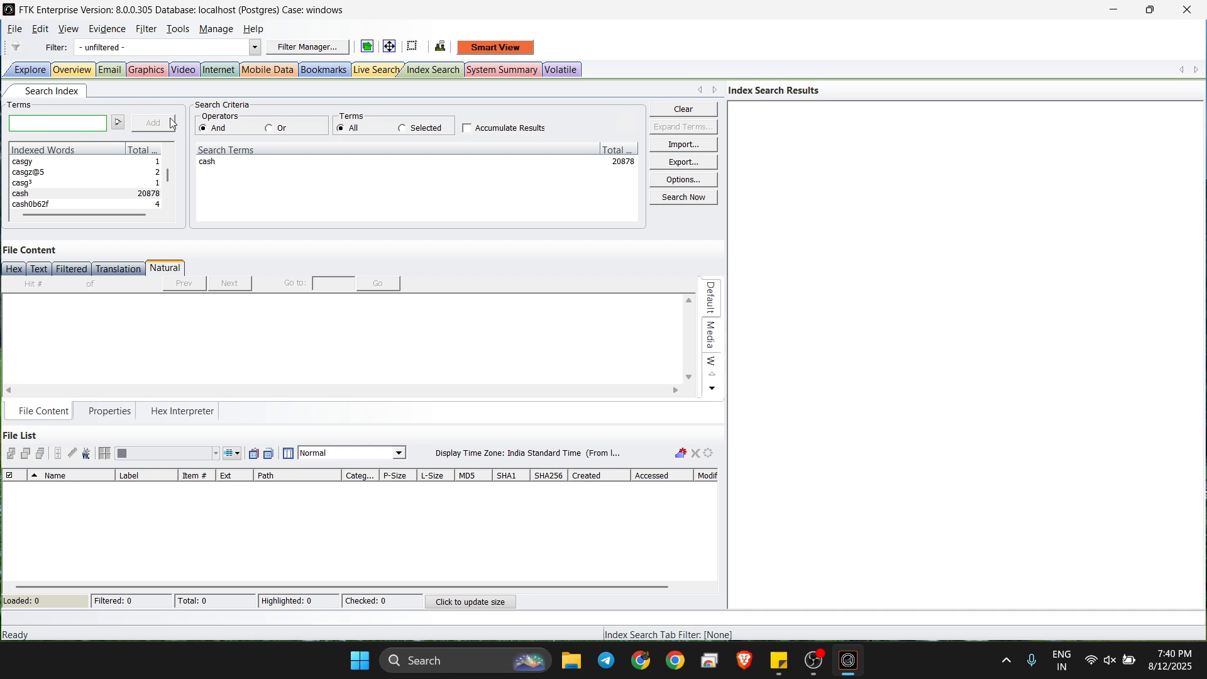
left_click(371, 163)
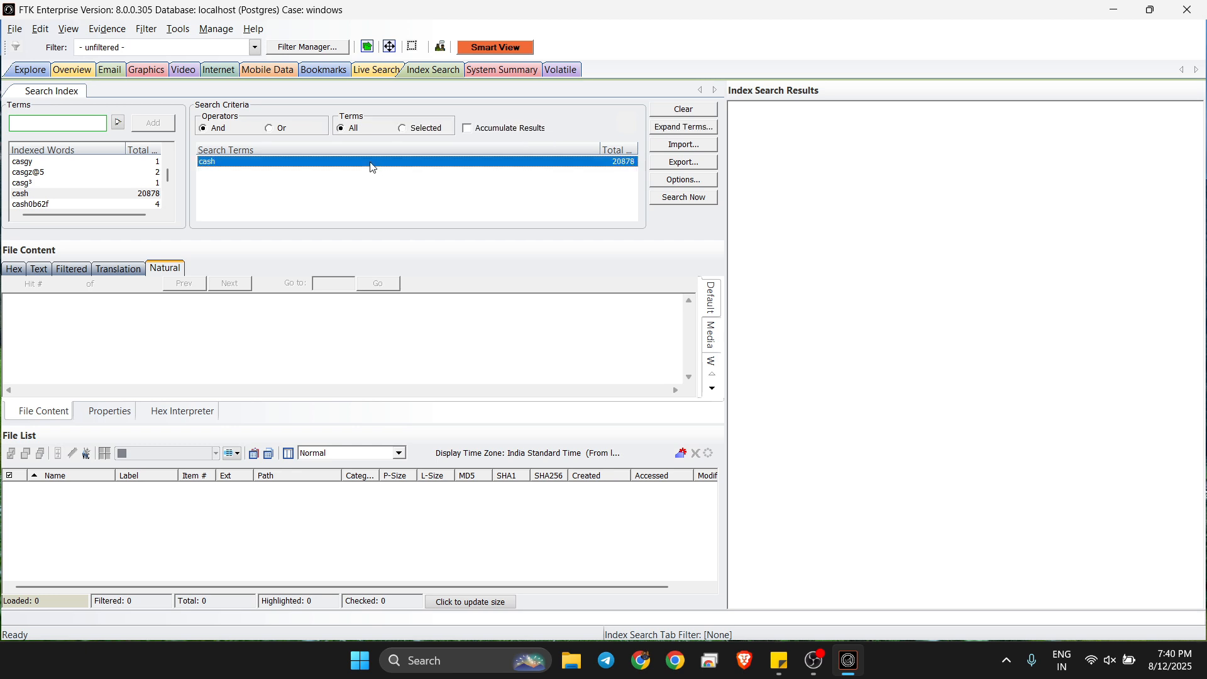
left_click(680, 197)
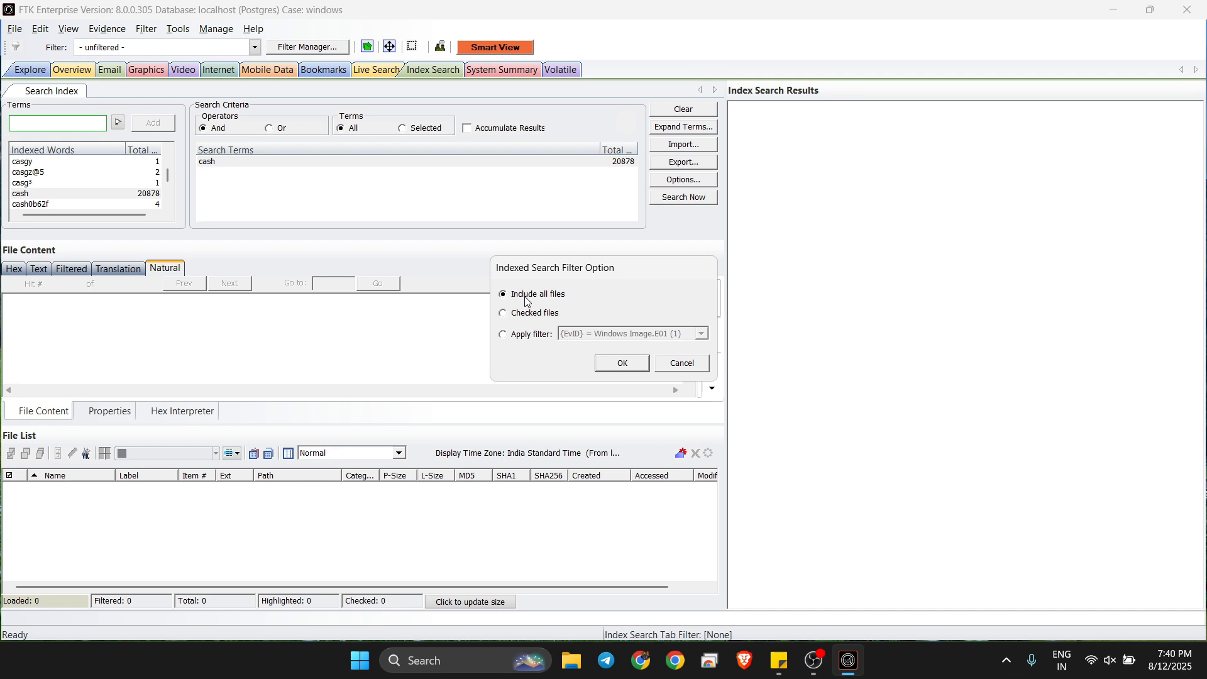
left_click(615, 370)
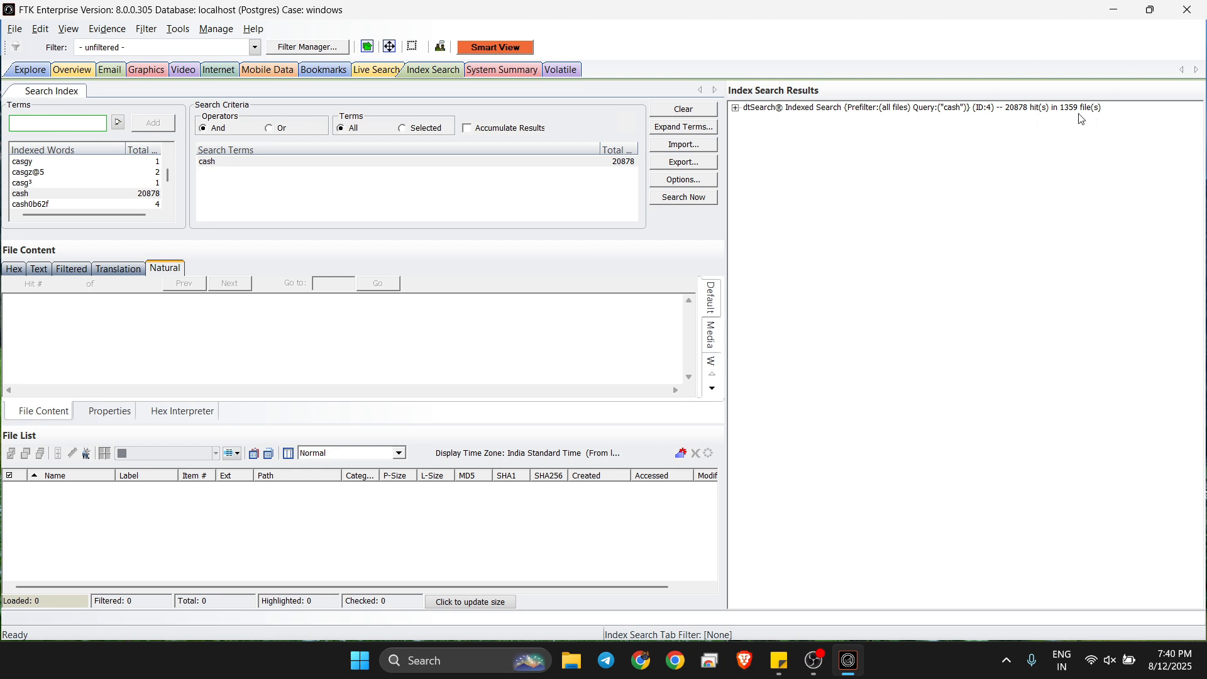
Expand the cash search results through Allocated Space and Documents down to the individual document files
left_click(735, 110)
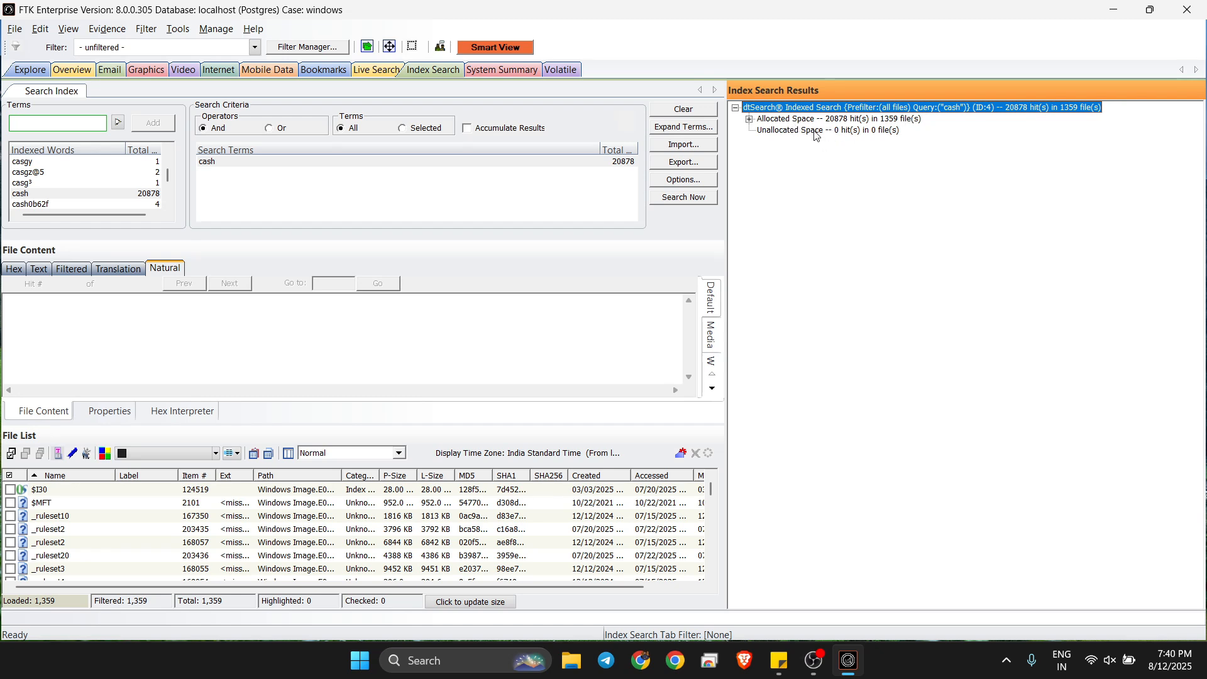
left_click(749, 119)
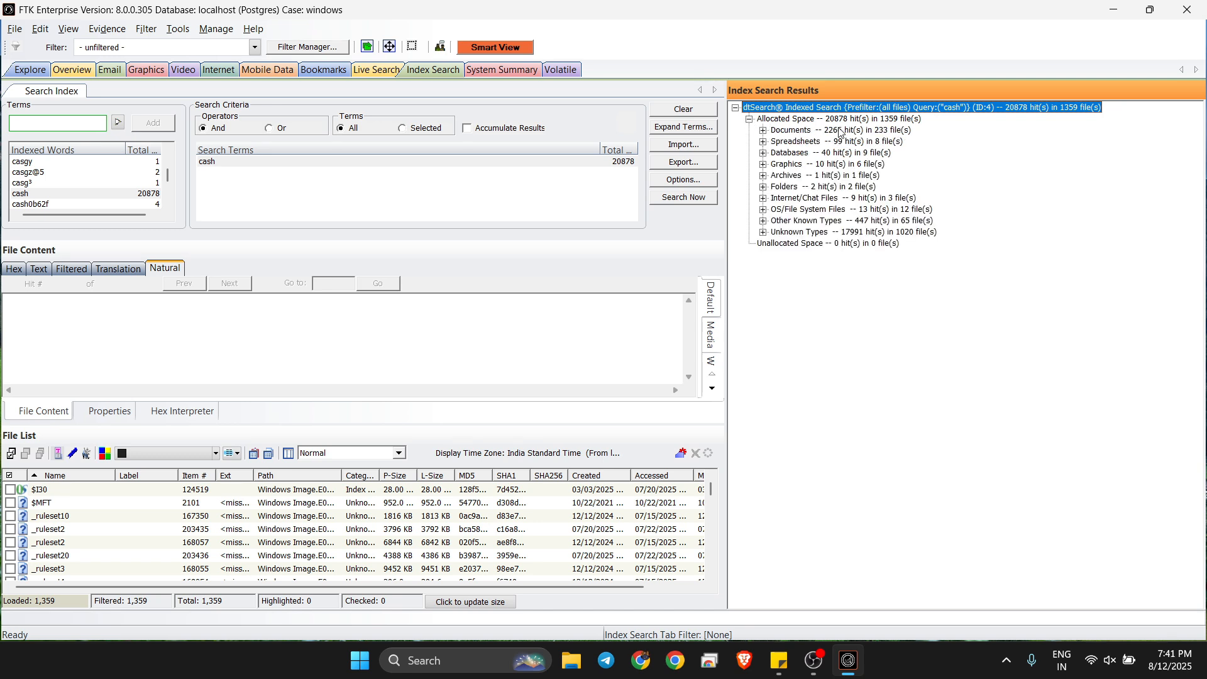
left_click(763, 130)
left_click(780, 141)
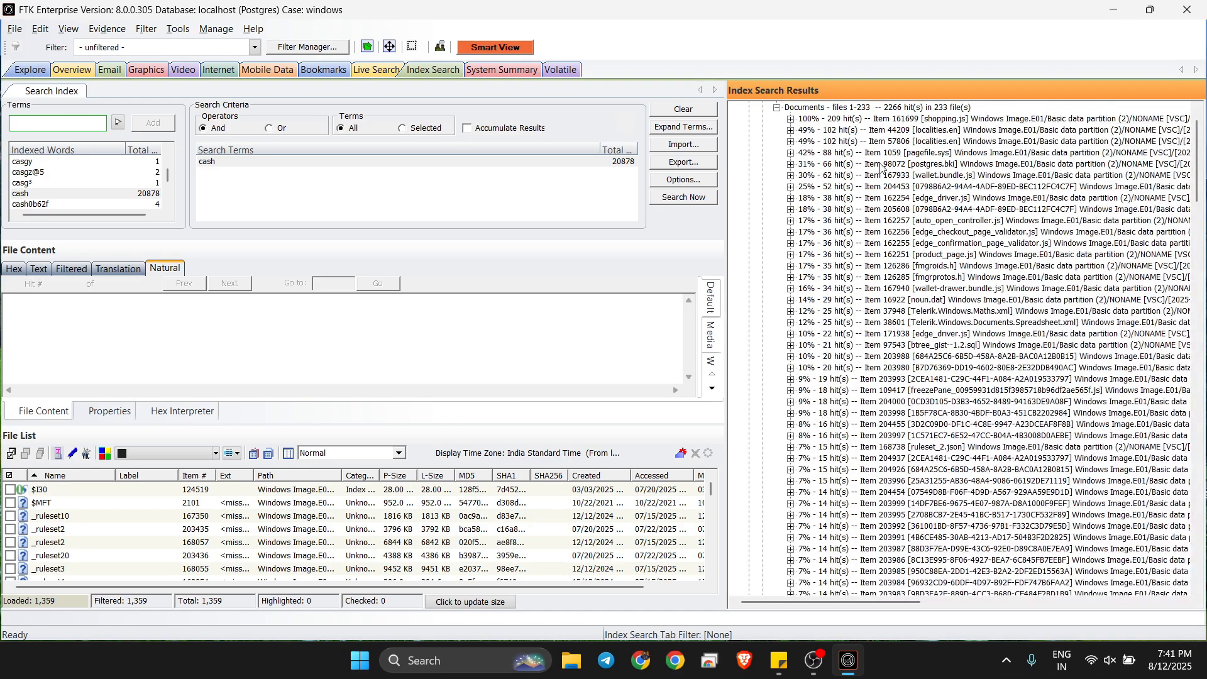
Open the document hit btree_gist--1.0--1.1.sql and review its content for the term cash
scroll(911, 415, "down", 7)
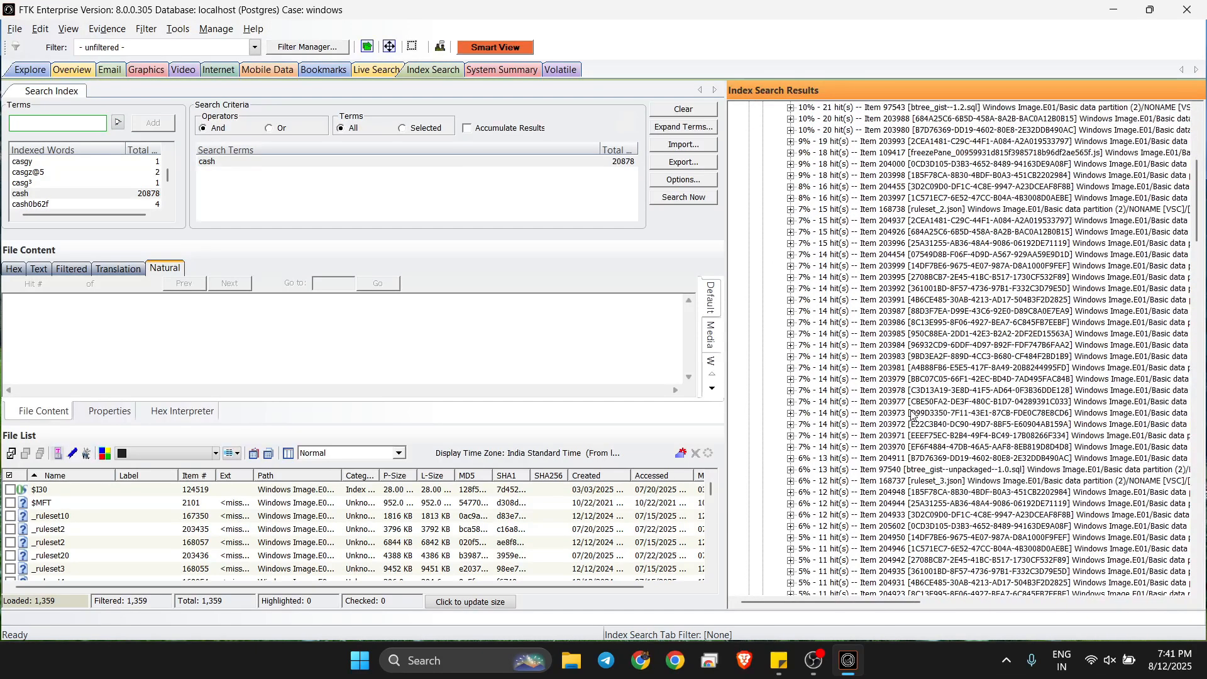
scroll(912, 415, "down", 15)
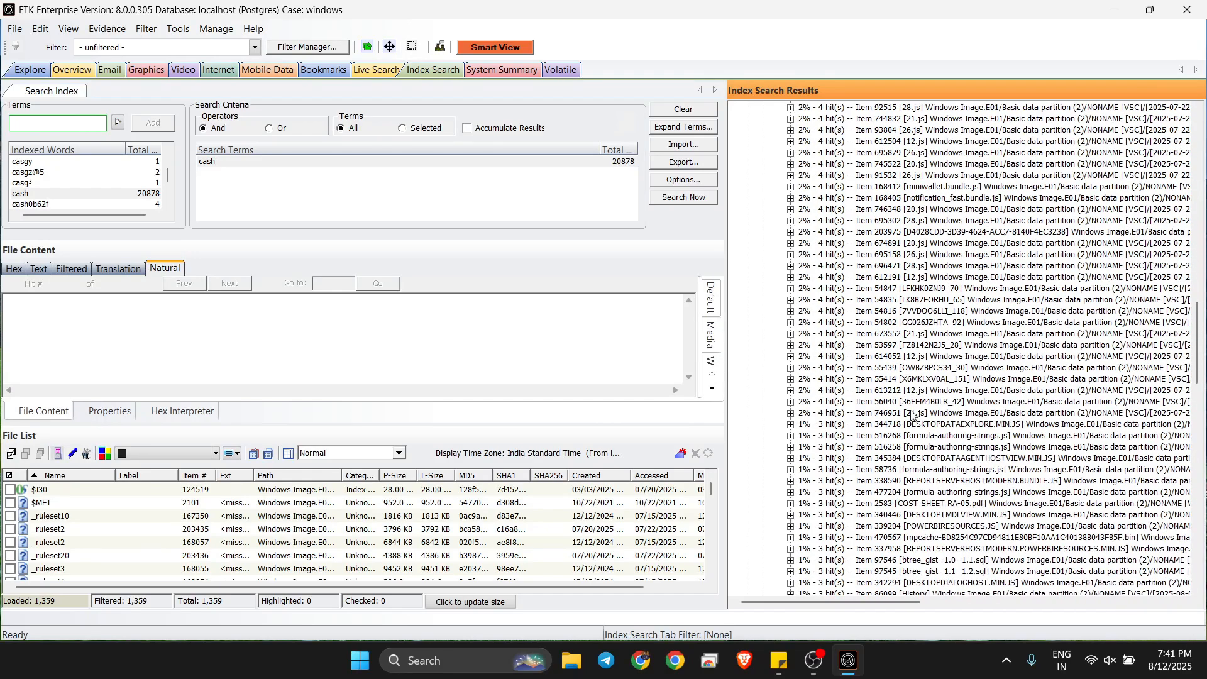
scroll(912, 415, "down", 6)
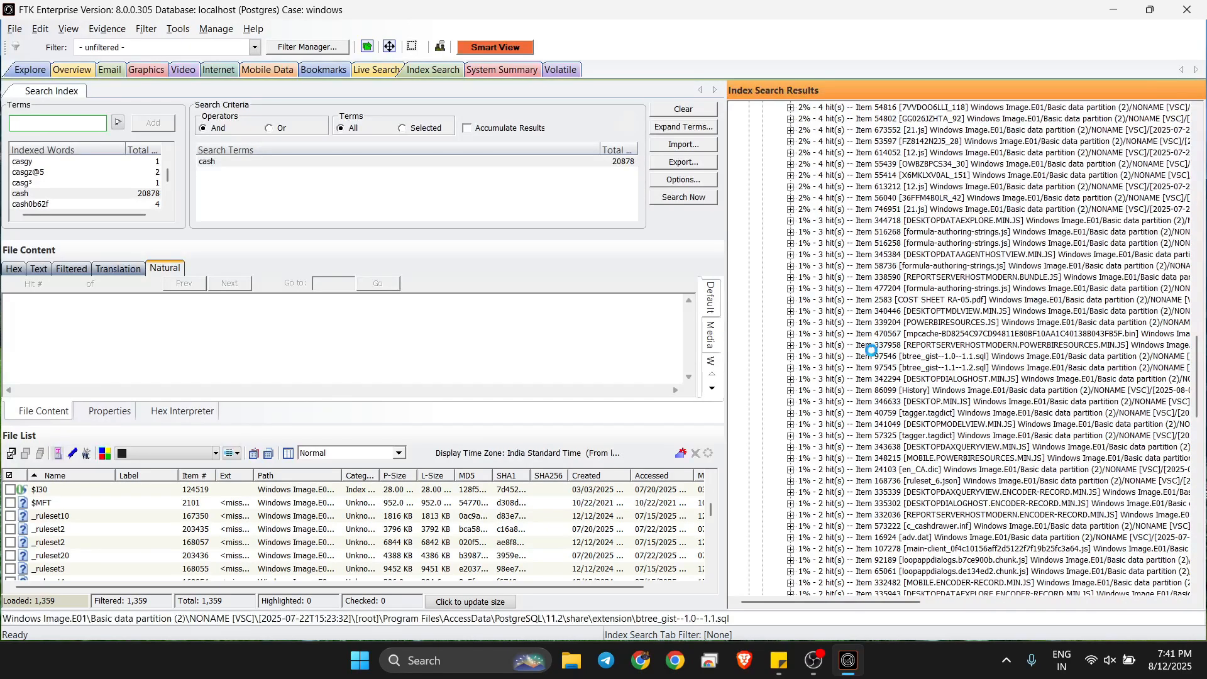
left_click(872, 355)
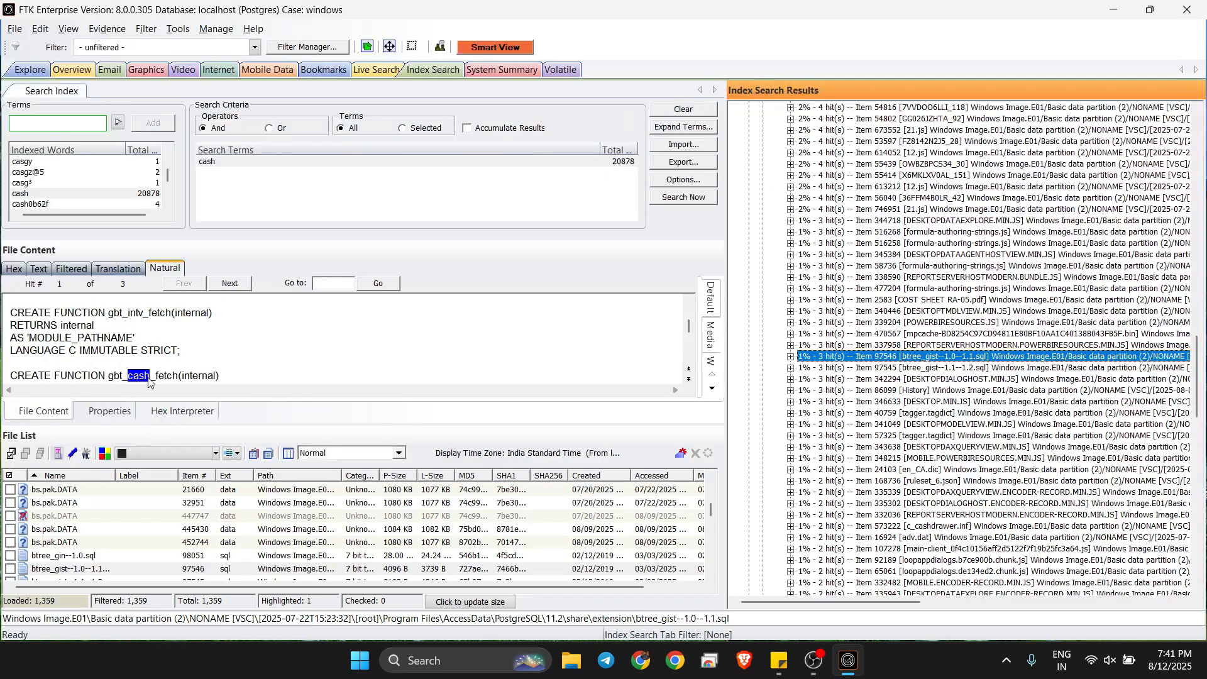
scroll(148, 383, "down", 5)
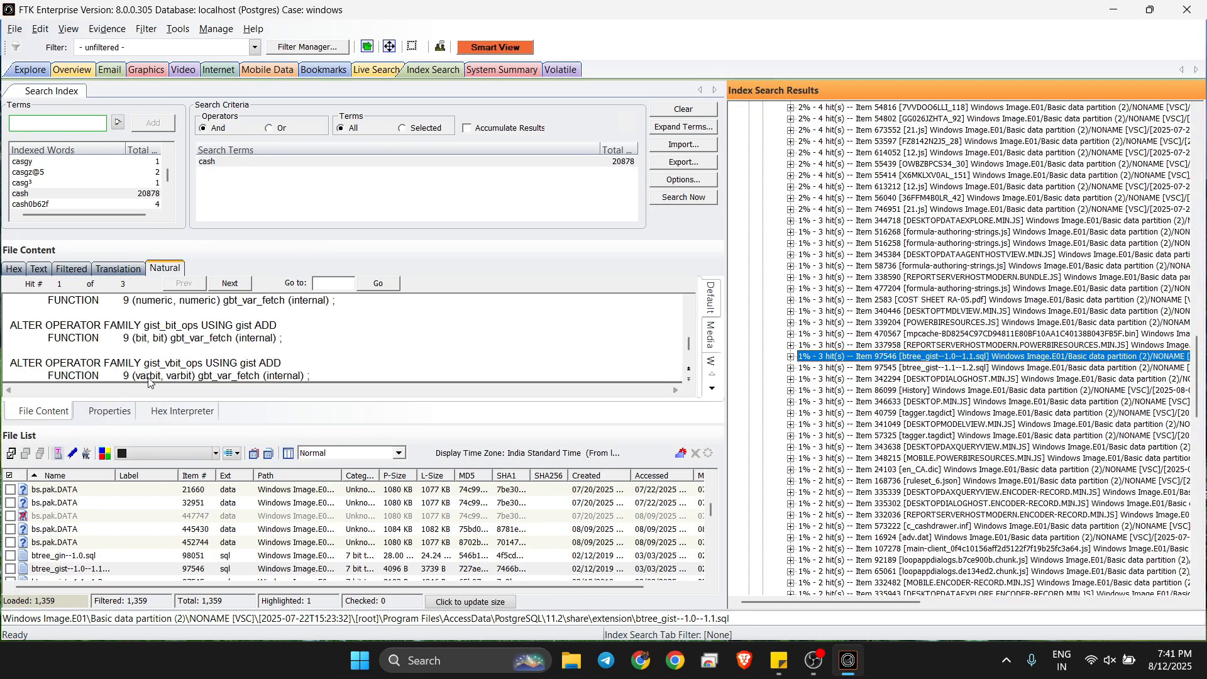
scroll(874, 281, "down", 15)
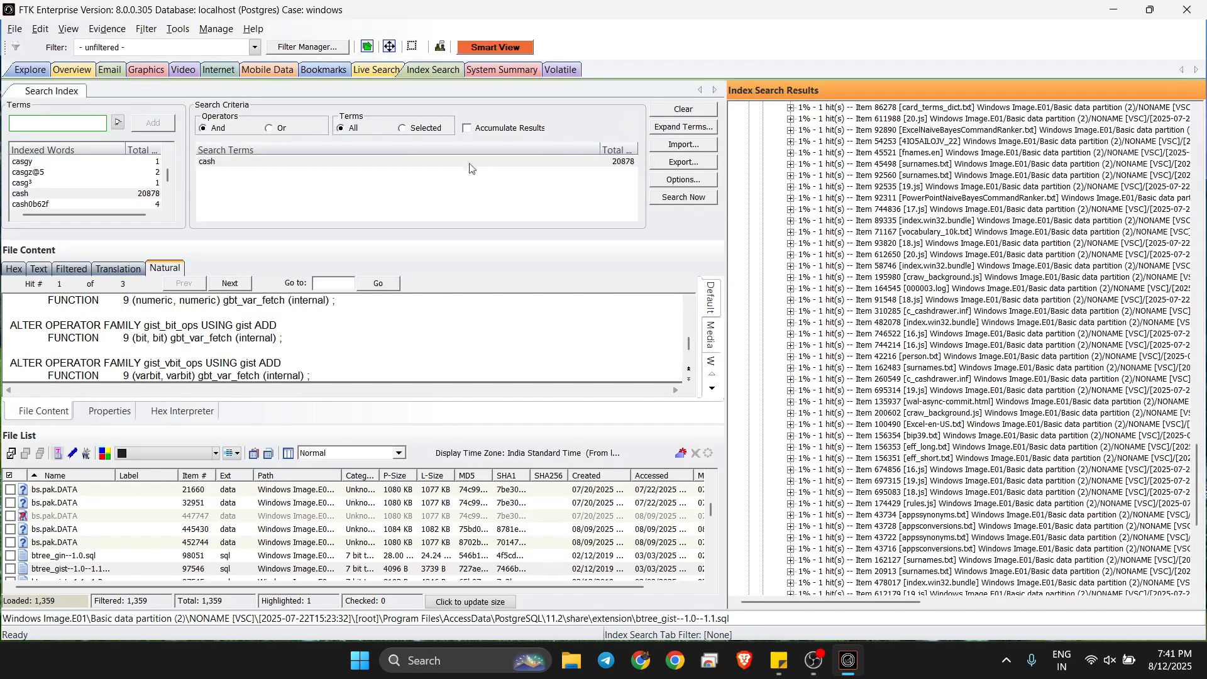
Add the term "account", search all files for account and cash combined with the And operator, and collapse the Allocated Space results
left_click(53, 122)
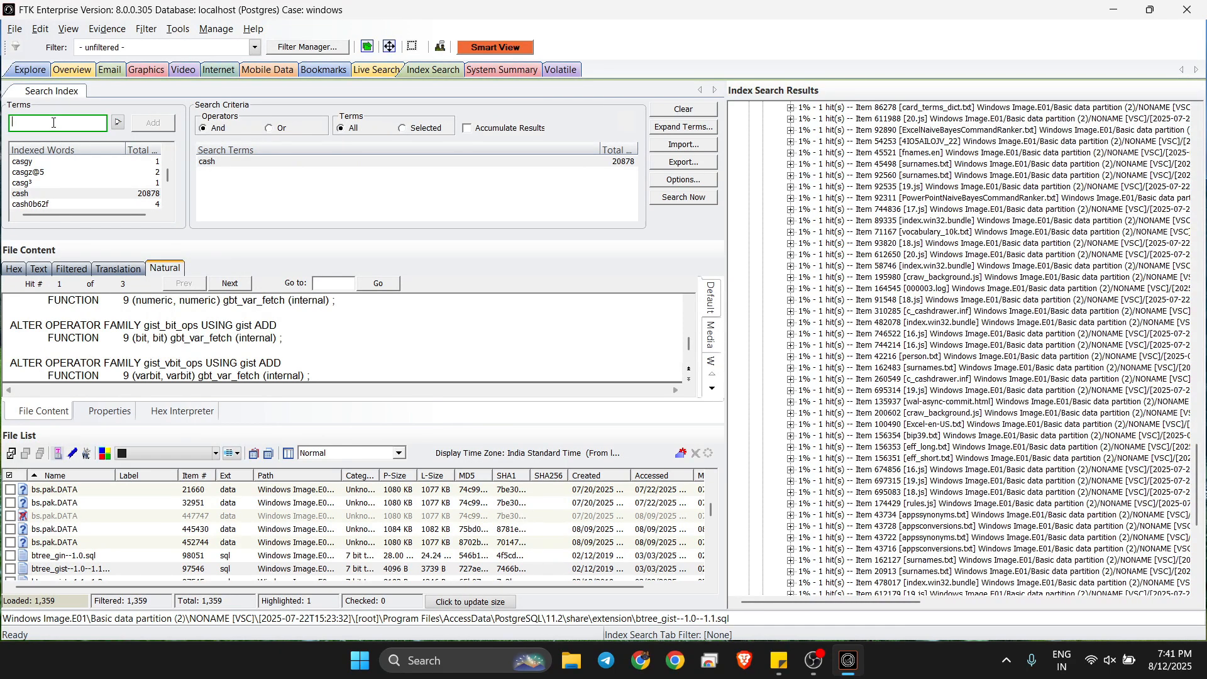
type("acco")
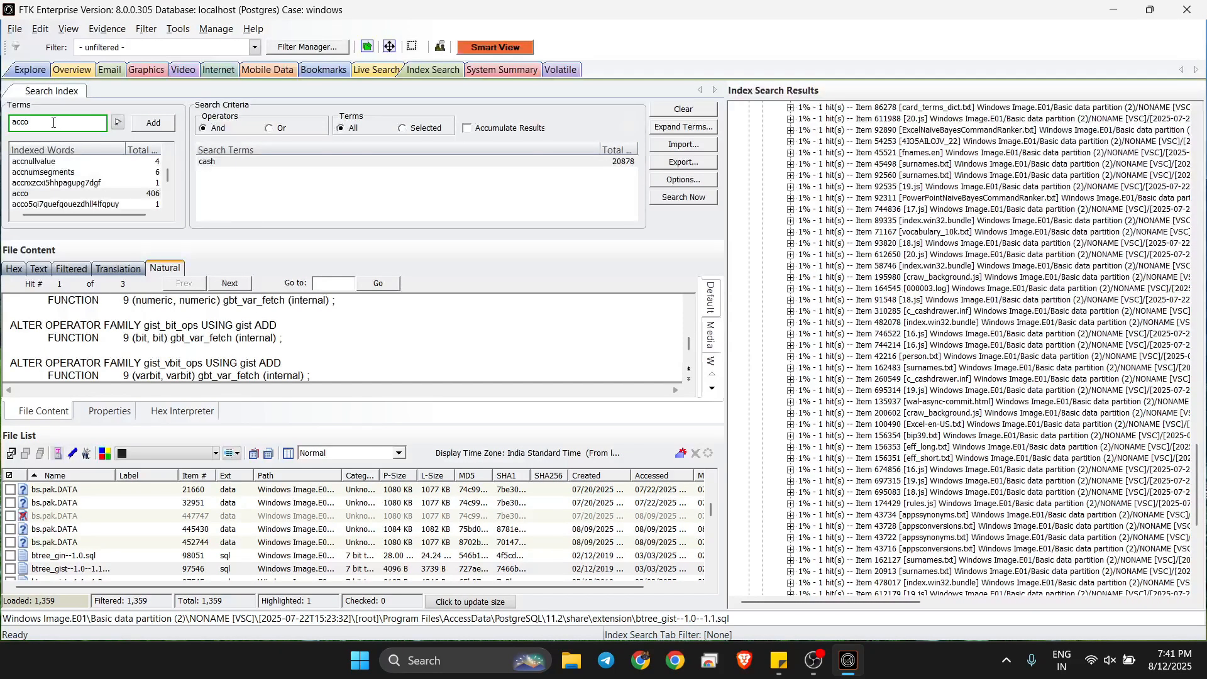
type("unt")
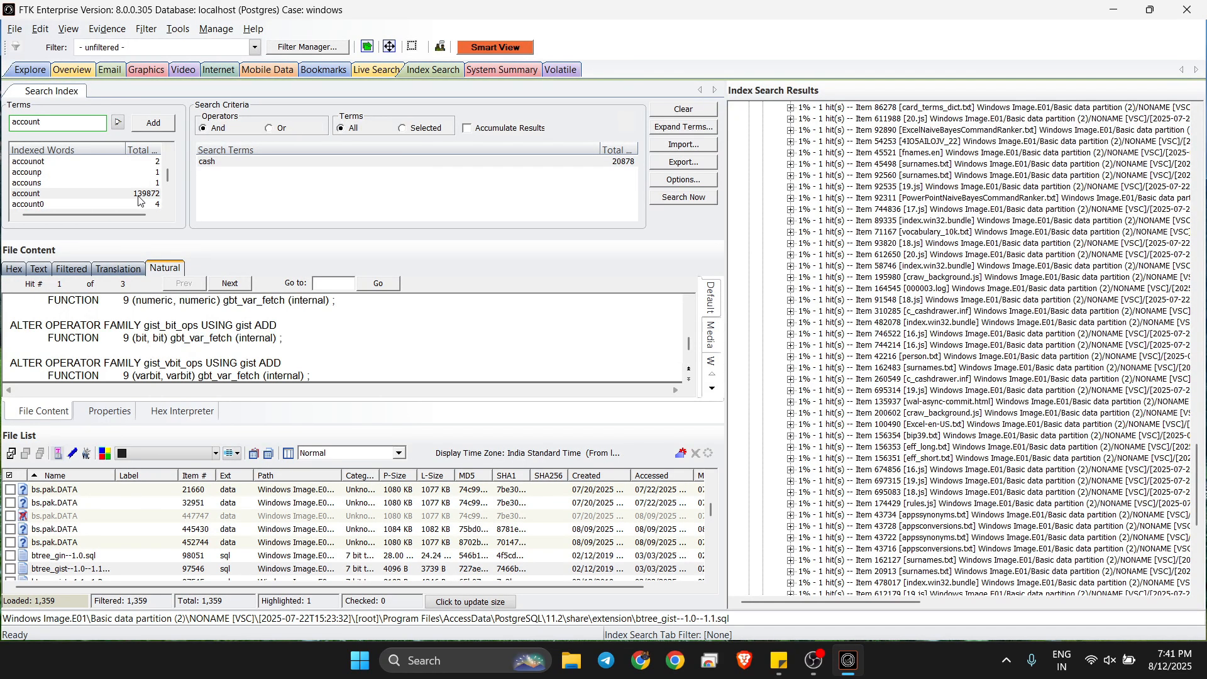
left_click(160, 123)
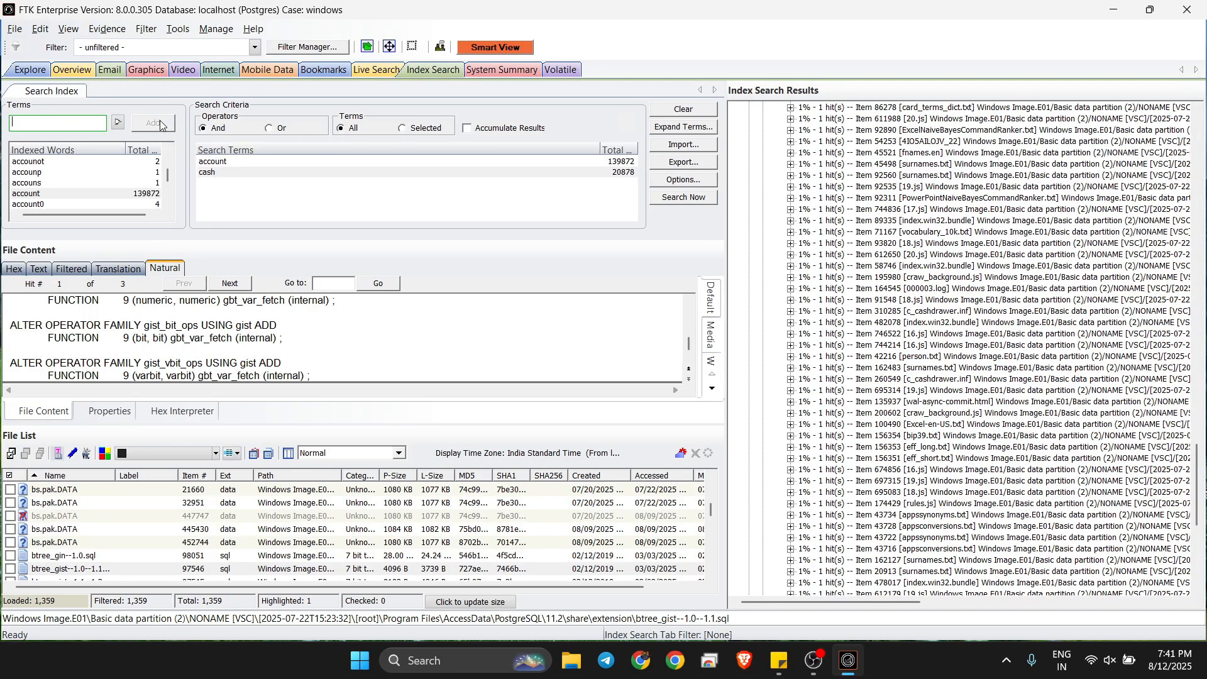
left_click(368, 163)
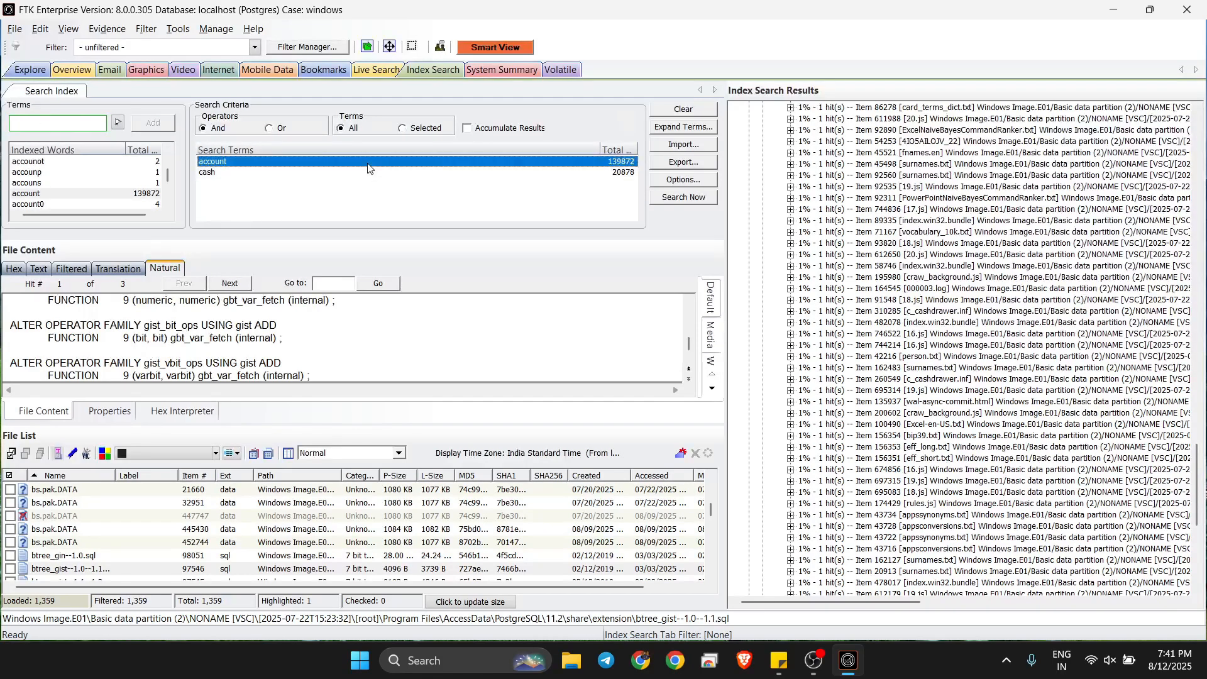
left_click(676, 200)
left_click(635, 365)
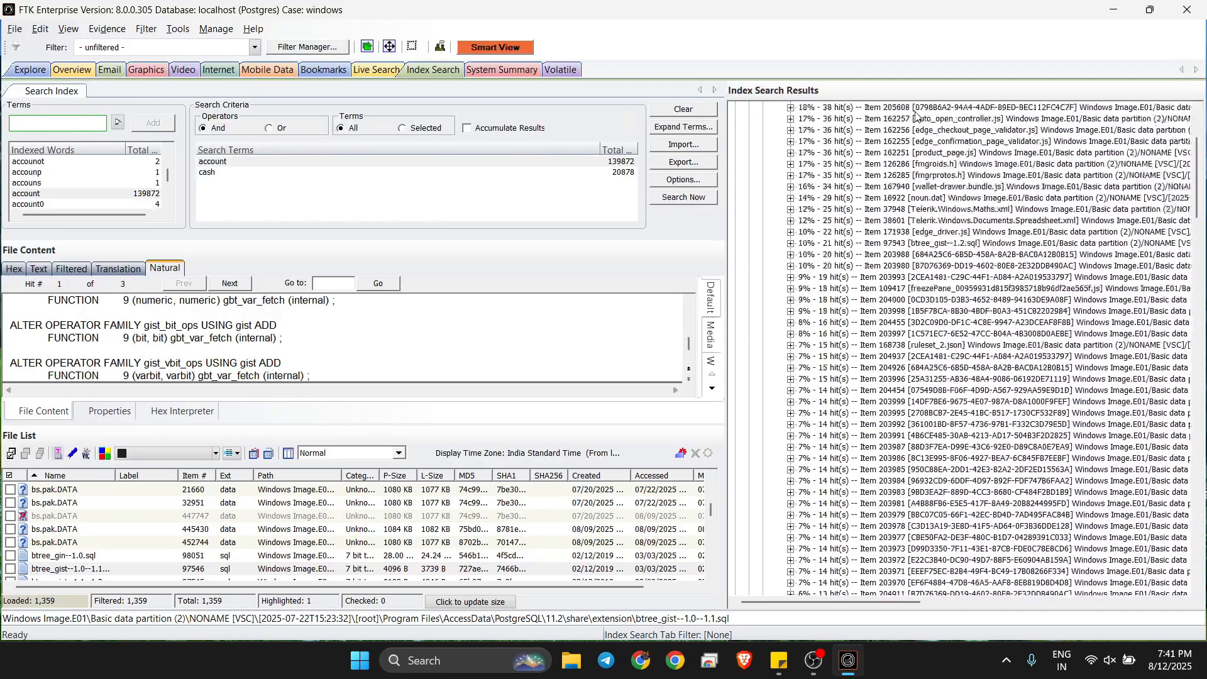
left_click(750, 120)
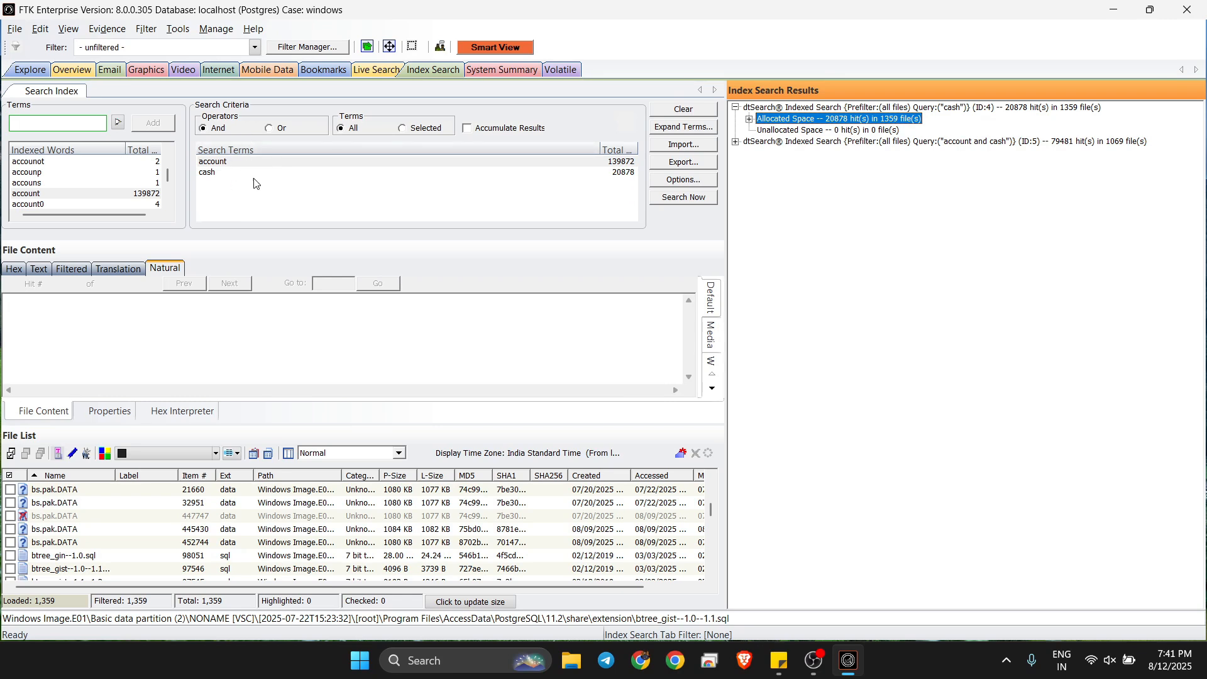
Switch the operator to Or and run the index search for account or cash across all files
left_click(271, 130)
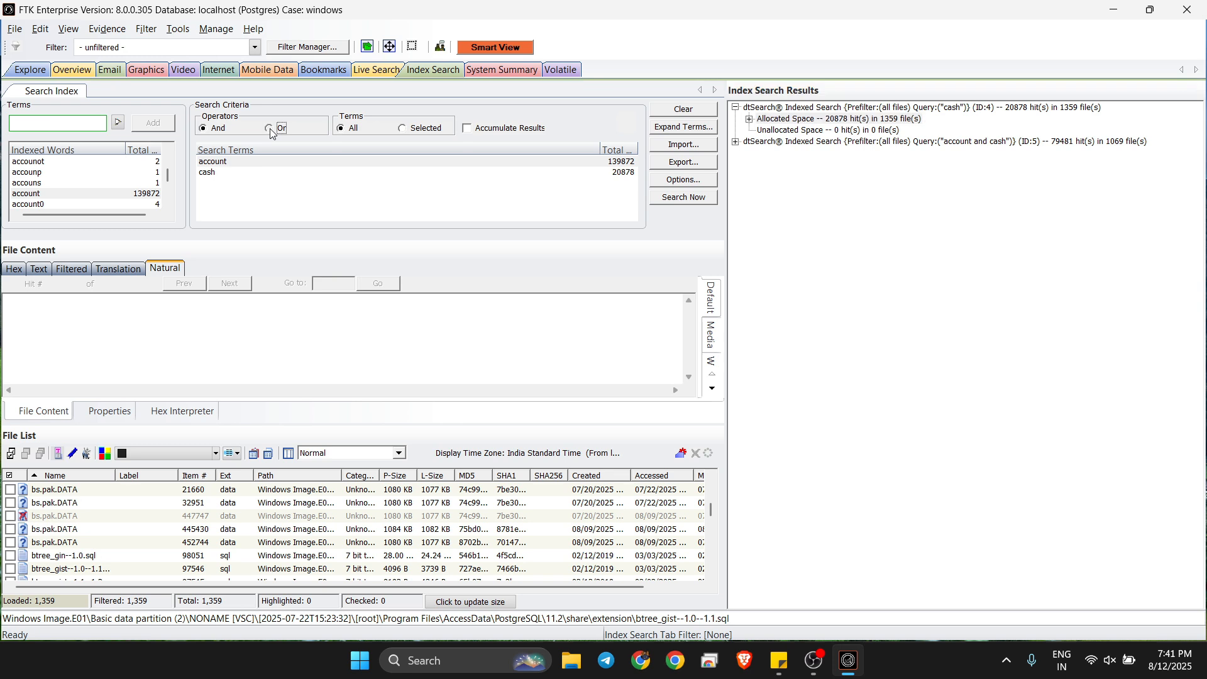
left_click(696, 199)
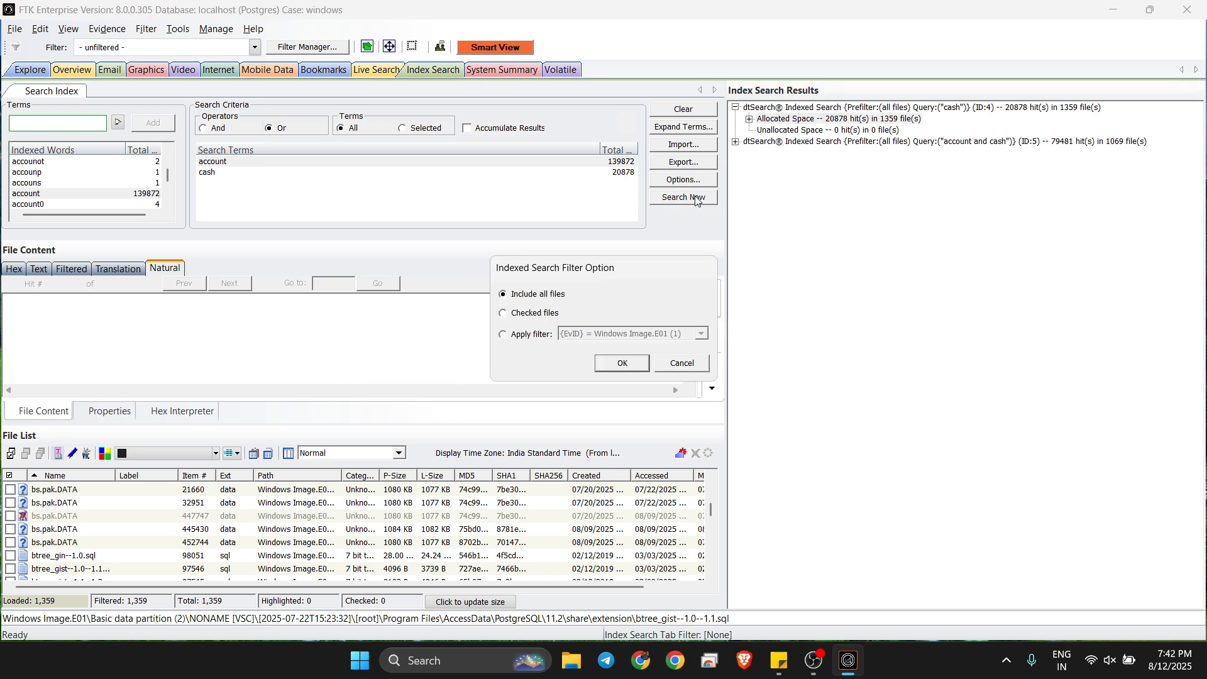
left_click(623, 364)
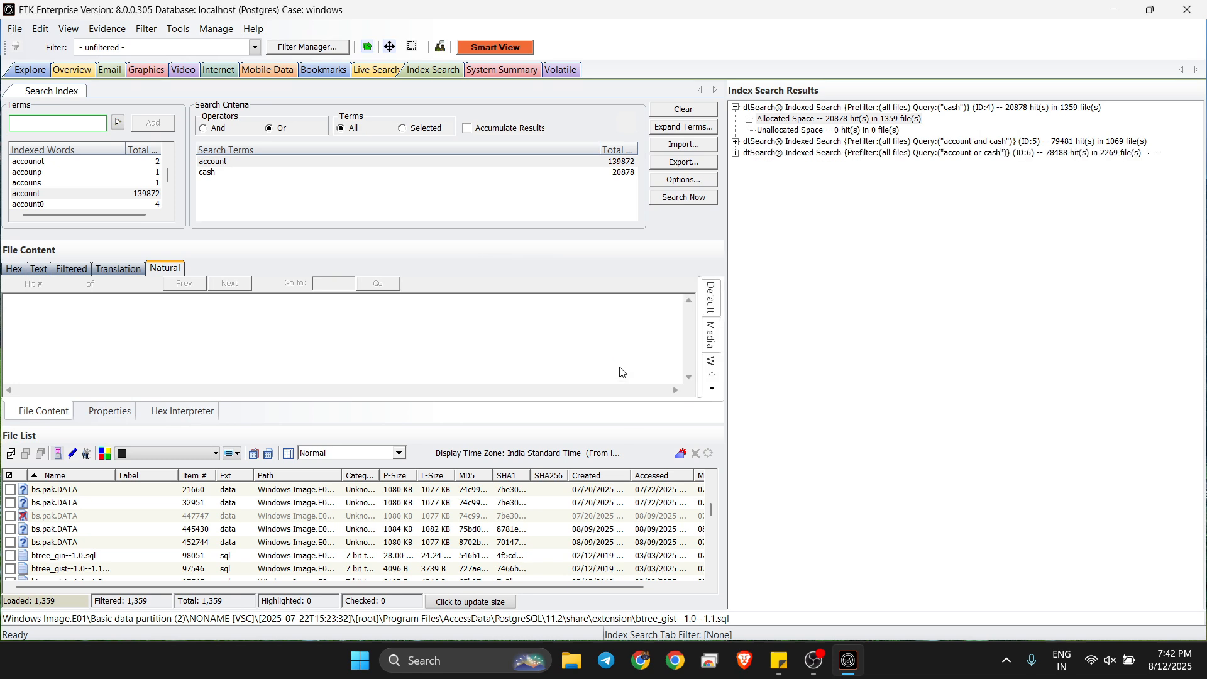